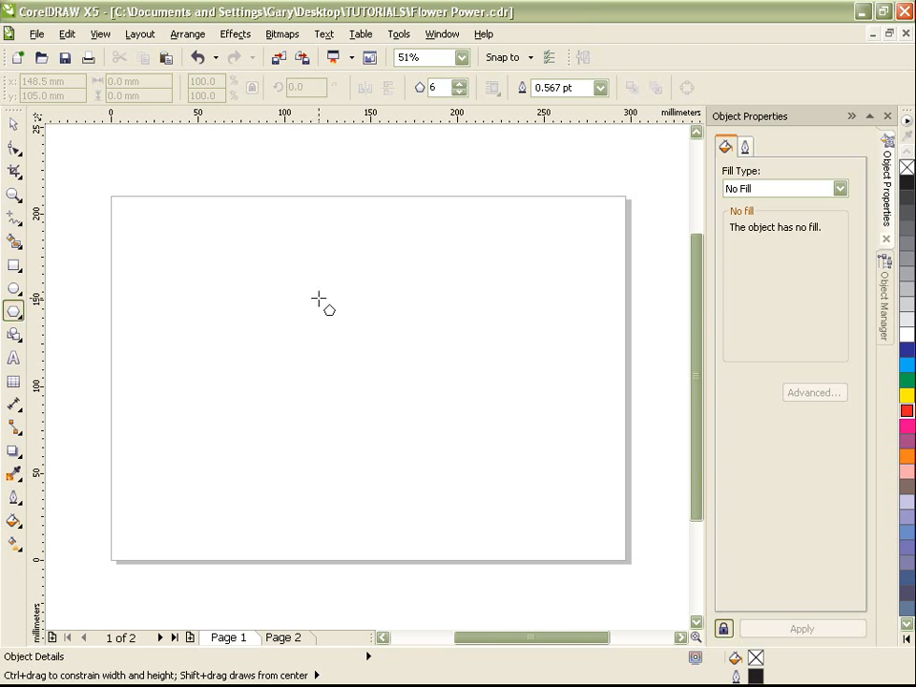
Draw a six-sided polygon about 88 mm wide and 101 mm high and centre it on the page.
left_click_drag(314, 293, 476, 470)
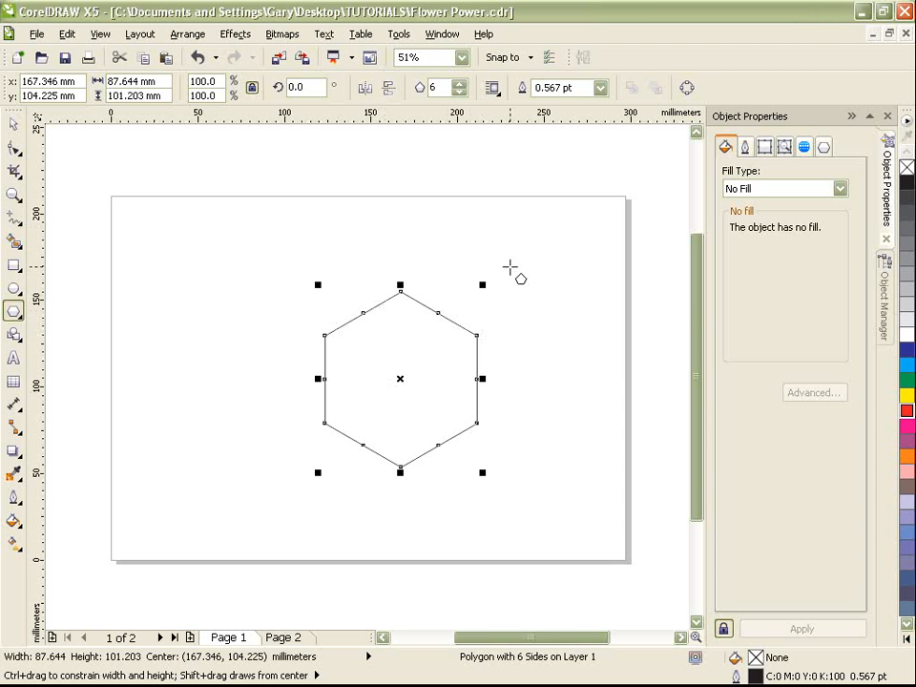
key("p")
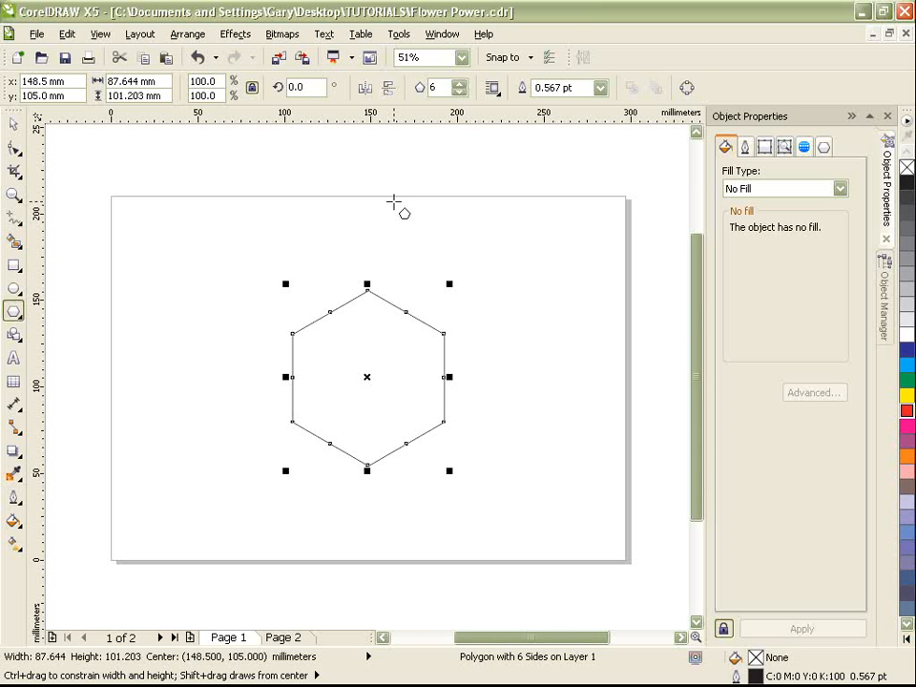
left_click(12, 123)
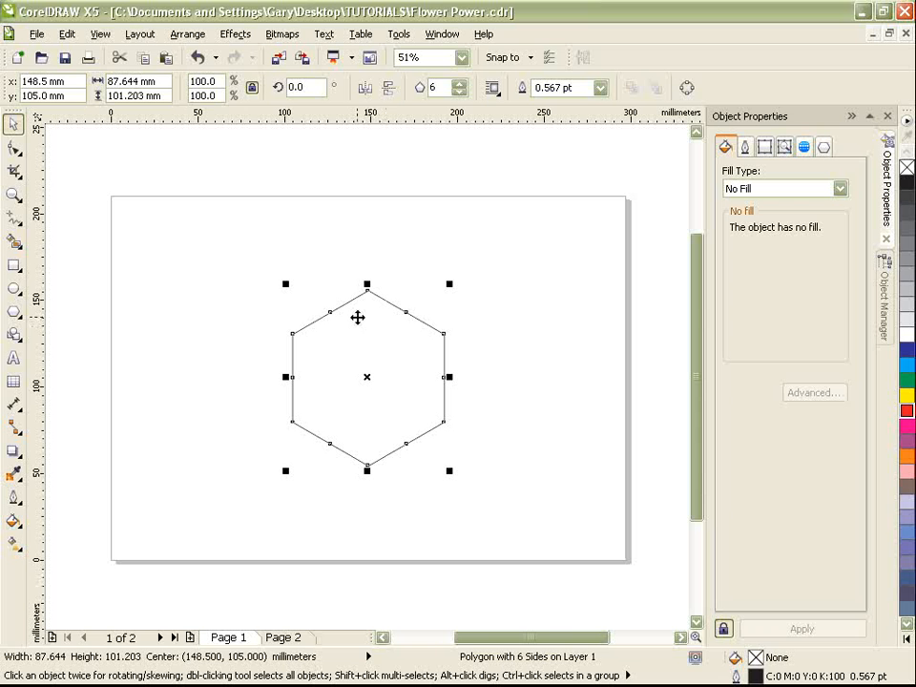
Delete the hexagon's mid-side nodes and convert its straight sides to curves.
left_click(14, 148)
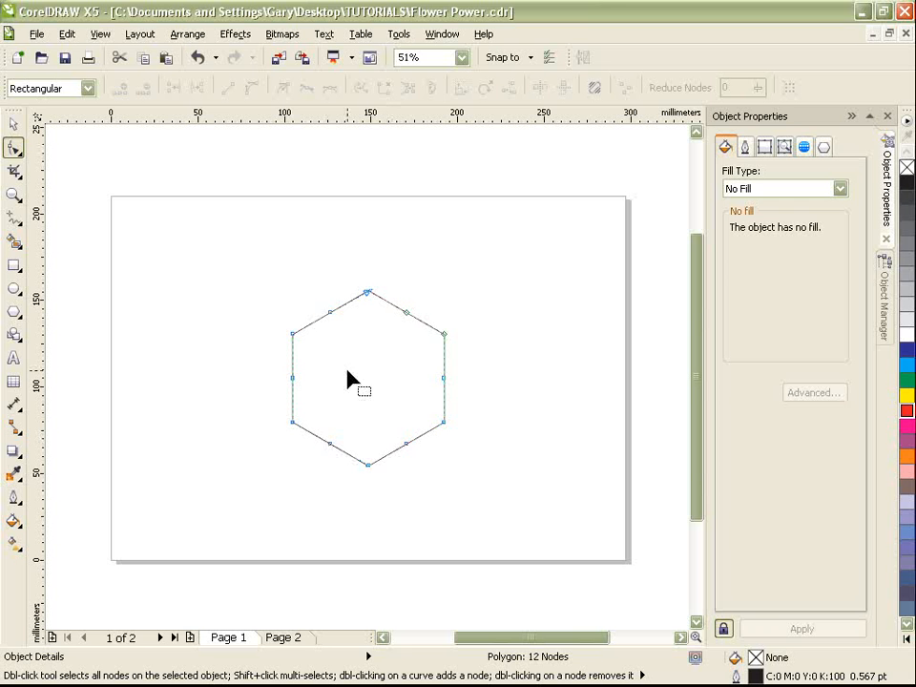
mouse_move(331, 315)
left_mouse_down()
mouse_move(367, 370)
mouse_move(374, 288)
mouse_move(518, 377)
mouse_move(519, 421)
mouse_move(181, 481)
mouse_move(403, 389)
mouse_move(489, 380)
mouse_move(465, 434)
mouse_move(487, 352)
mouse_move(306, 211)
mouse_move(105, 380)
mouse_move(538, 471)
mouse_move(618, 436)
mouse_move(403, 383)
mouse_move(302, 292)
mouse_move(304, 271)
mouse_move(332, 313)
left_mouse_up()
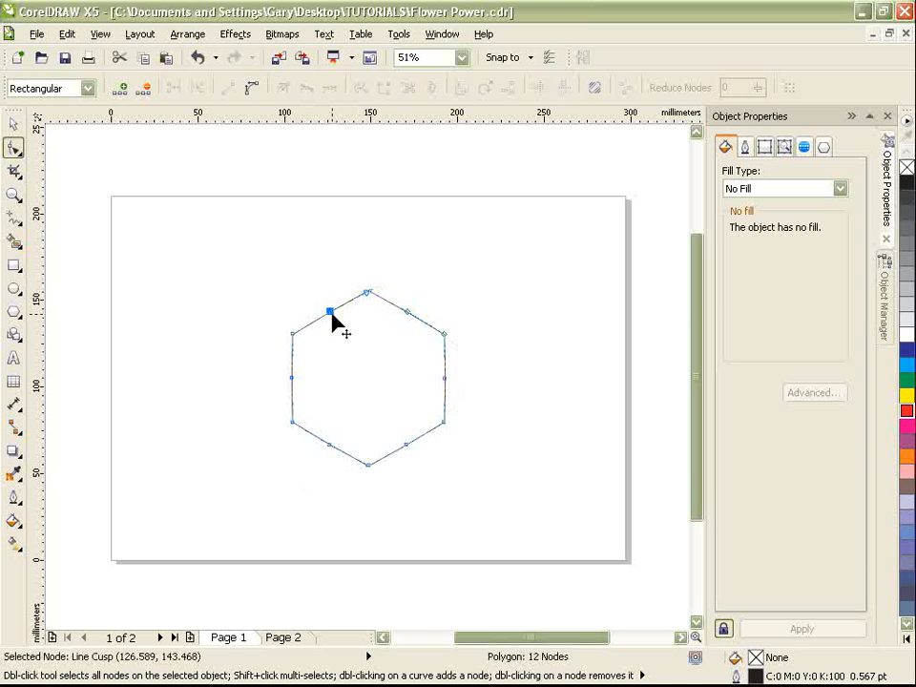
left_click(367, 356)
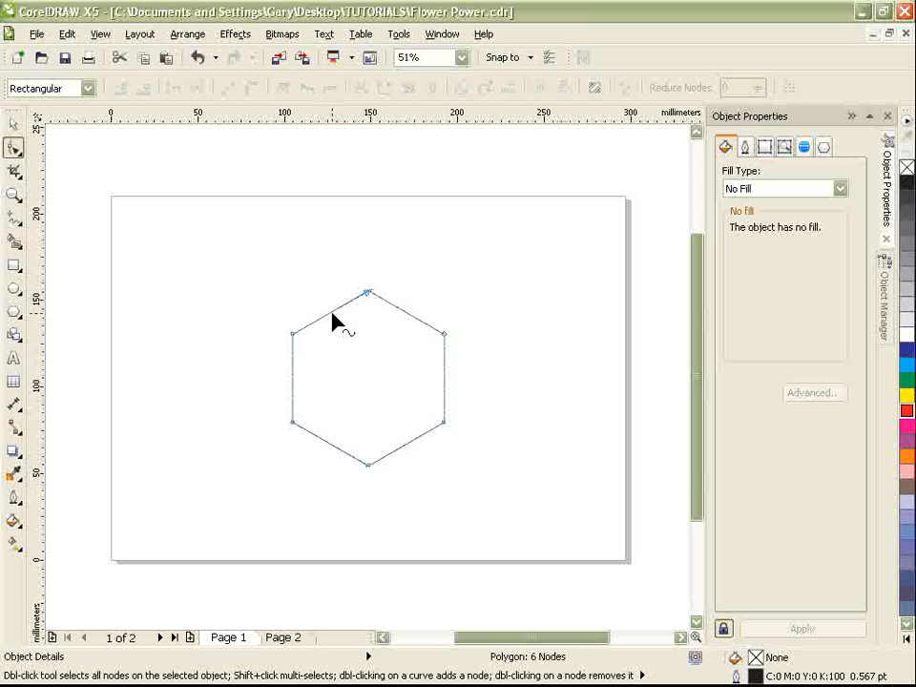
left_click(332, 313)
right_click(333, 315)
left_click(370, 393)
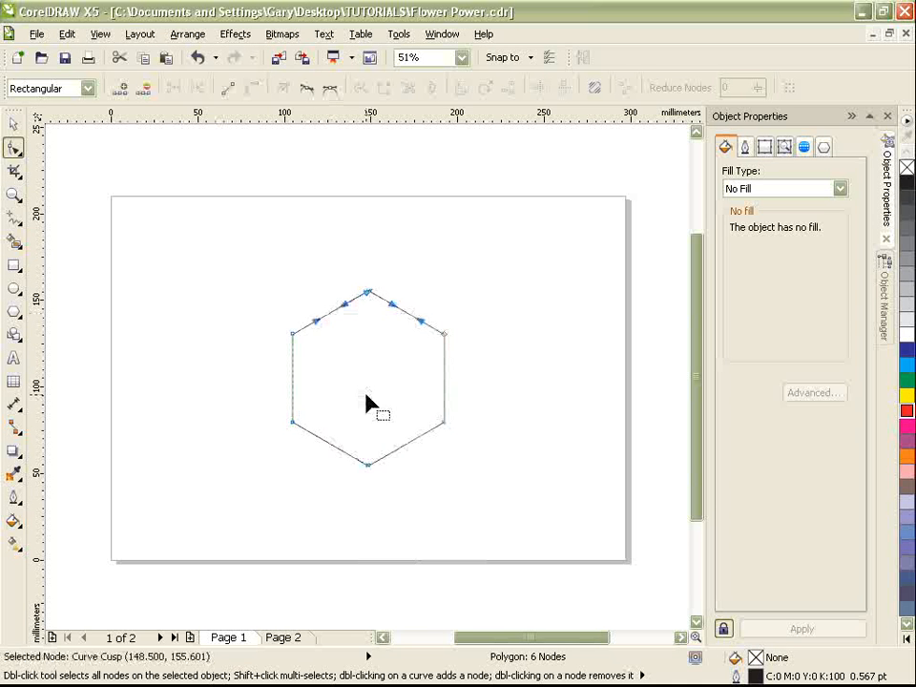
Bend the hexagon's upper-left side outward to shape all six sides into long petals.
left_click(336, 318)
left_click_drag(335, 311, 298, 229)
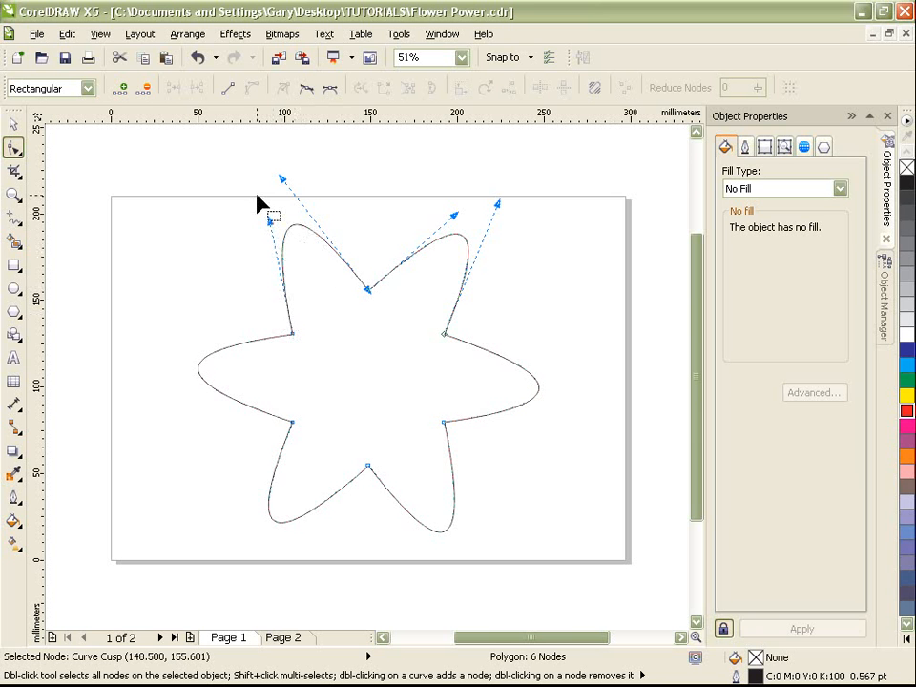
left_click_drag(256, 197, 264, 211)
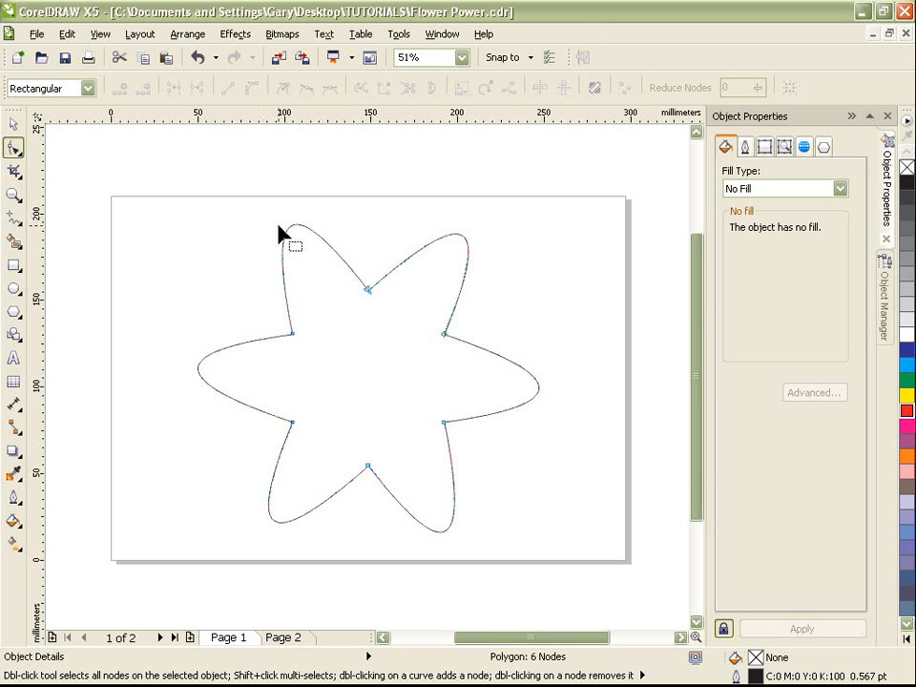
left_click_drag(294, 224, 303, 213)
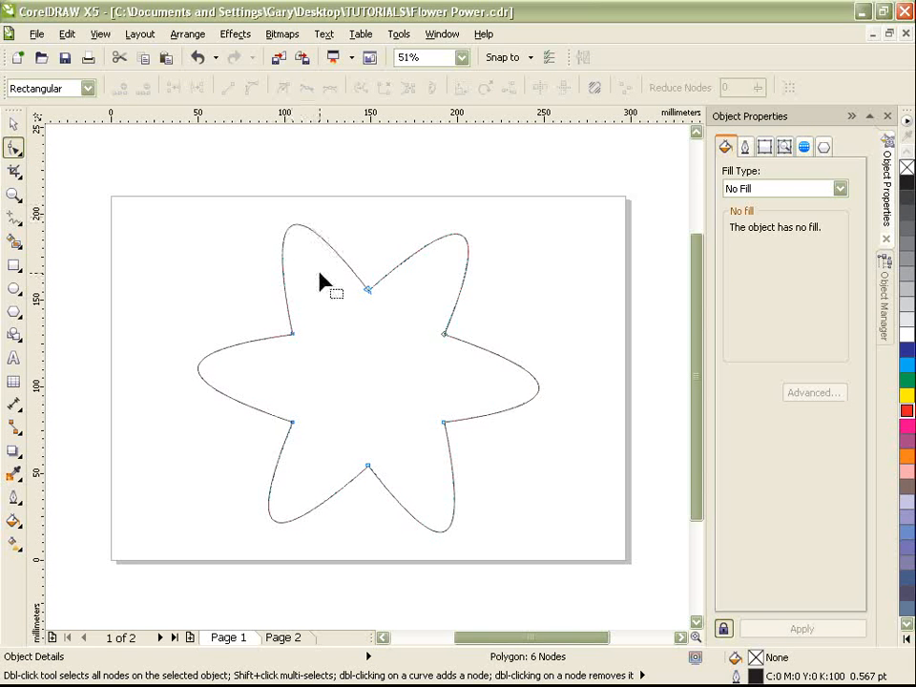
Adjust the curve handles of the upper-left petal to make all six petals wide and rounded, and deselect the flower.
left_click(293, 334)
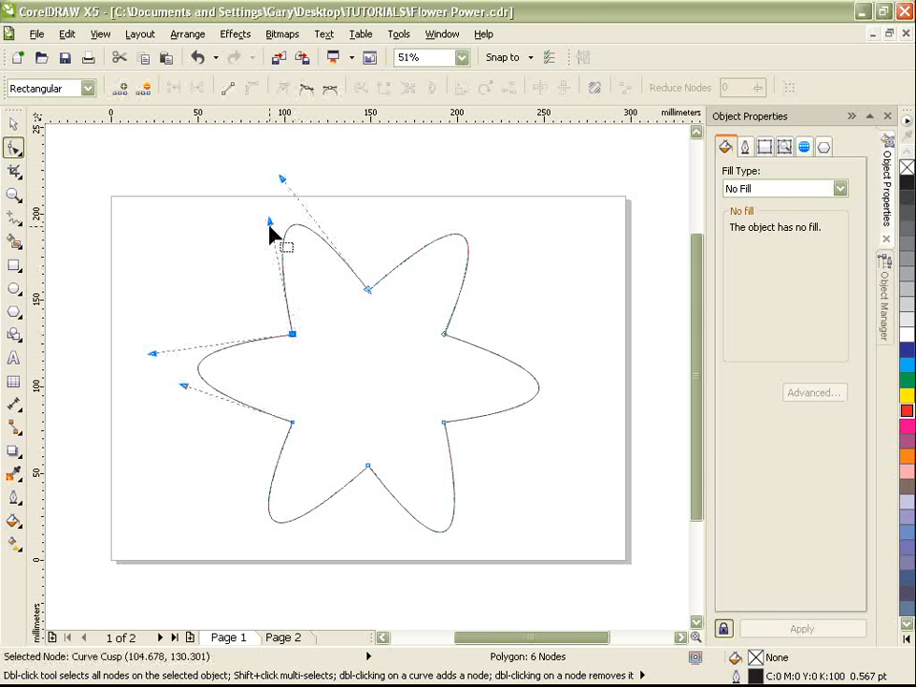
left_click_drag(271, 228, 198, 262)
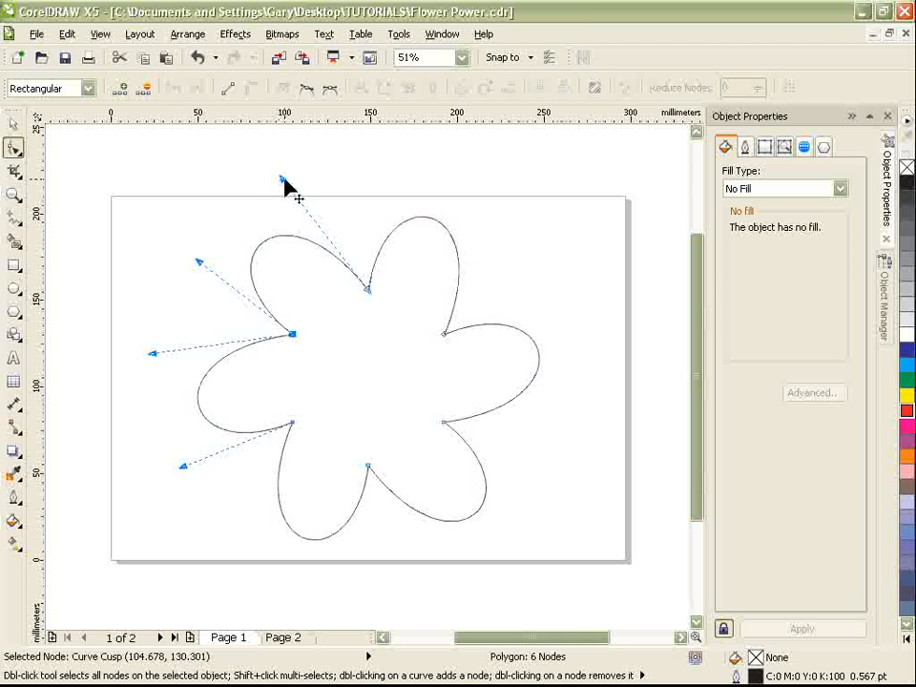
left_click_drag(284, 180, 360, 186)
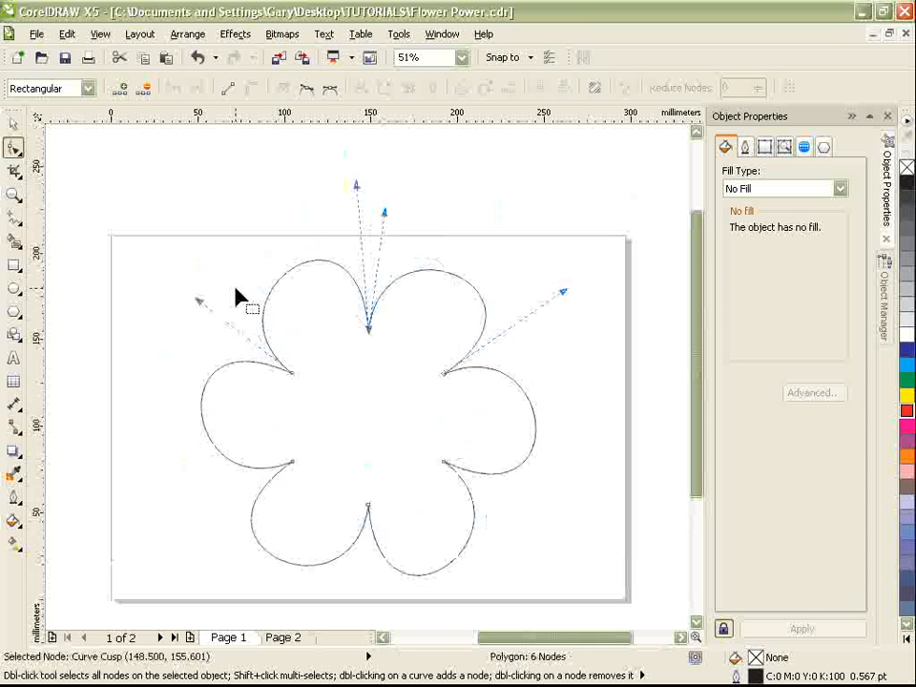
left_click_drag(199, 302, 183, 295)
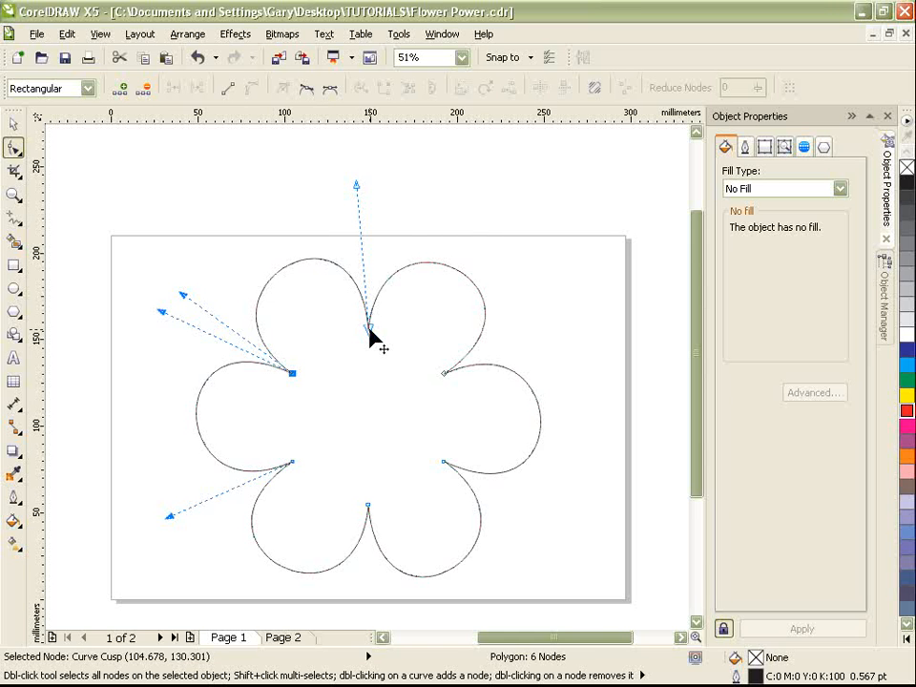
left_click(131, 188)
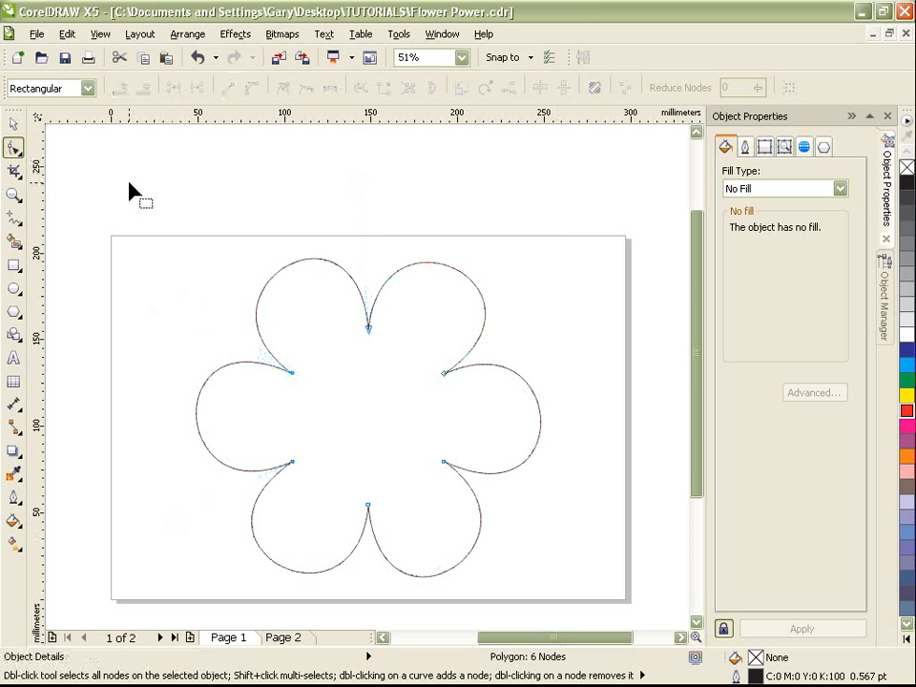
left_click(13, 147)
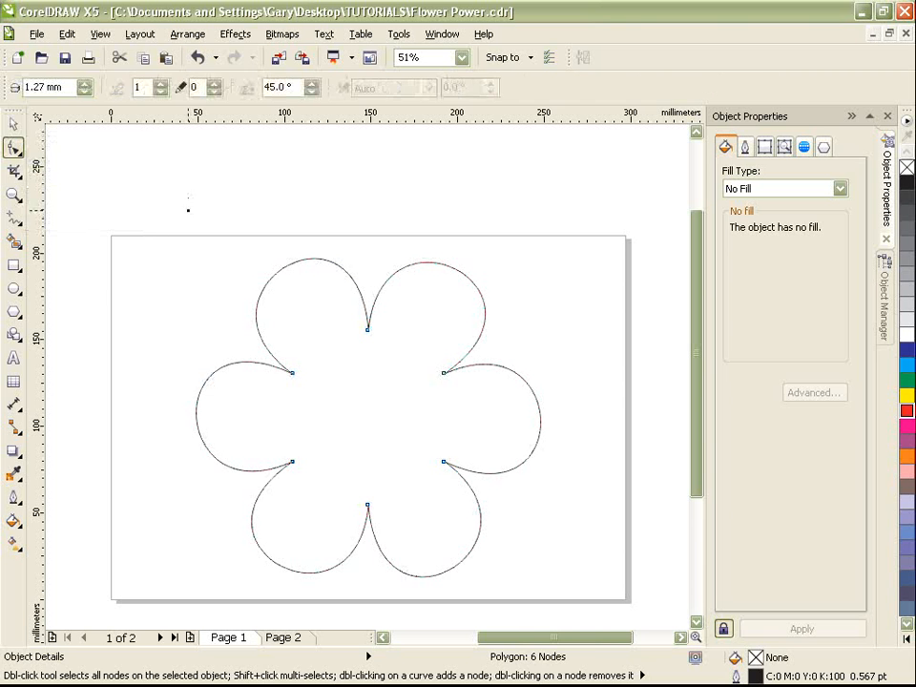
left_click(13, 124)
left_click(241, 196)
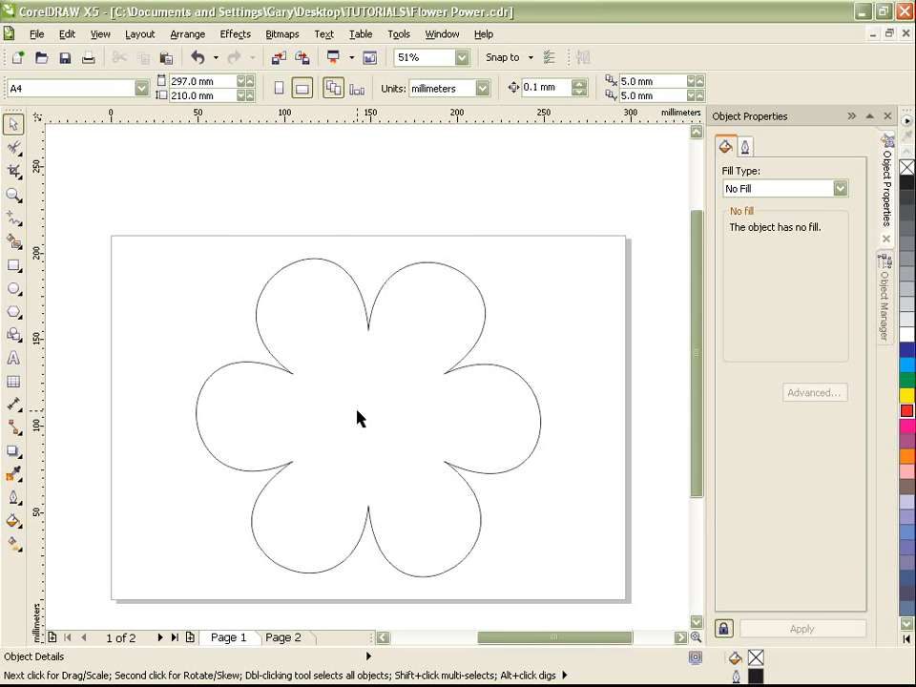
Make a concentric copy of the flower scaled to about 50%, roughly 100 mm wide and 92 mm high.
scroll(358, 417, "down", 1)
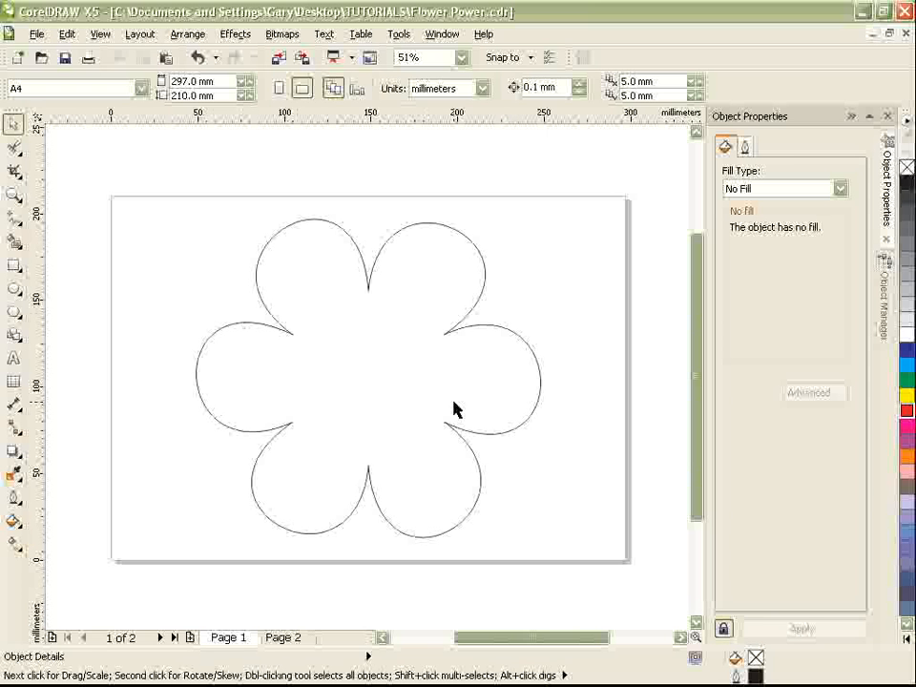
left_click(376, 229)
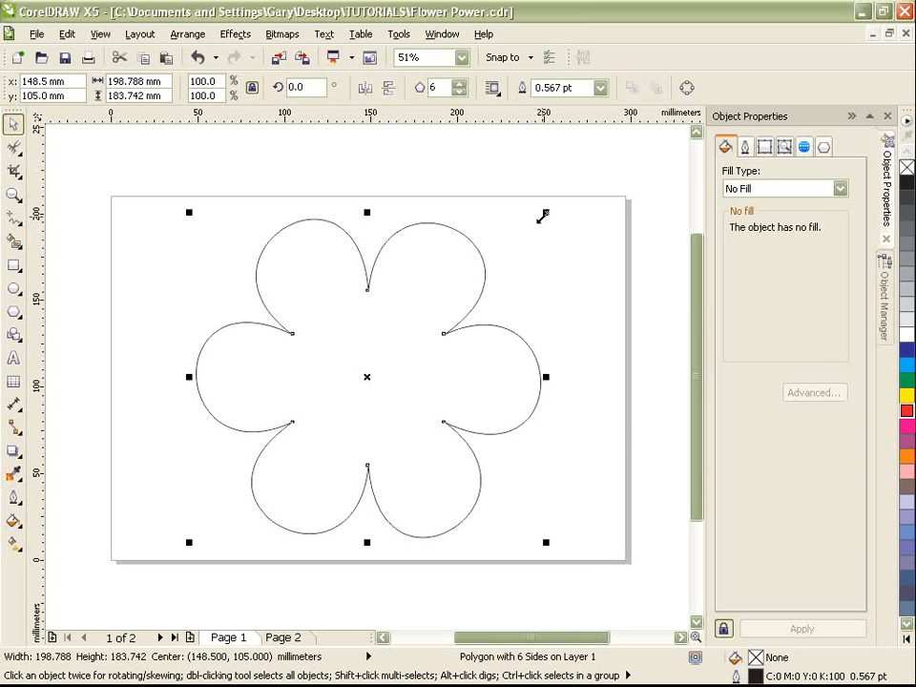
left_click_drag(545, 211, 496, 251)
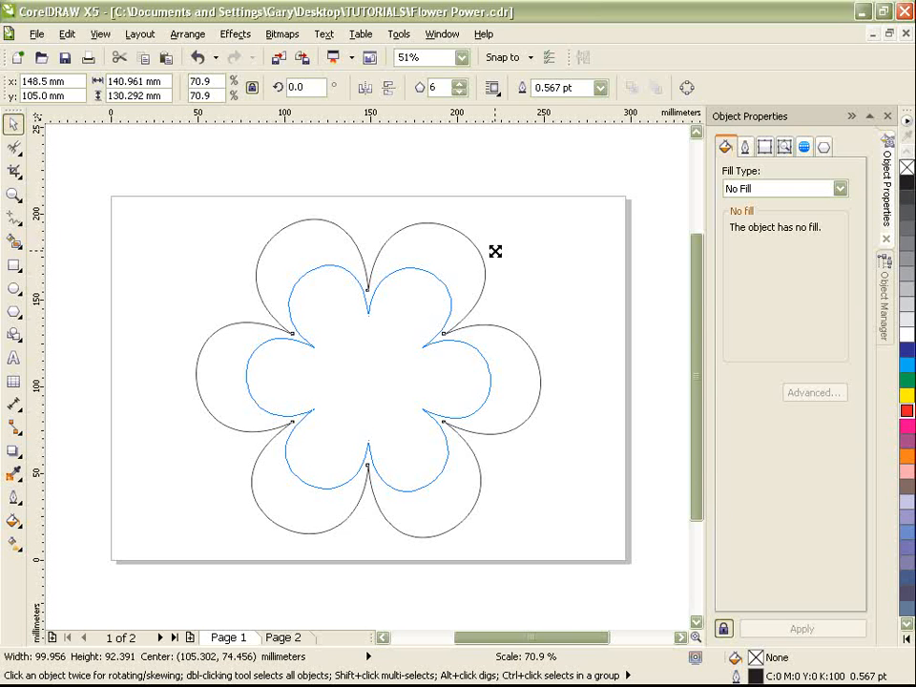
left_click_drag(496, 251, 489, 255)
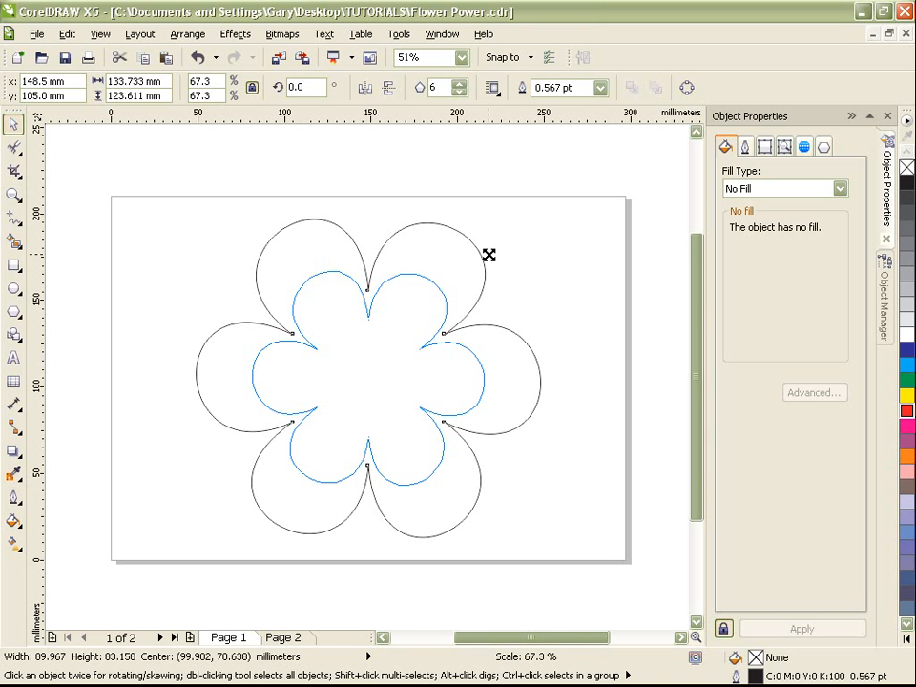
left_click_drag(489, 255, 491, 260)
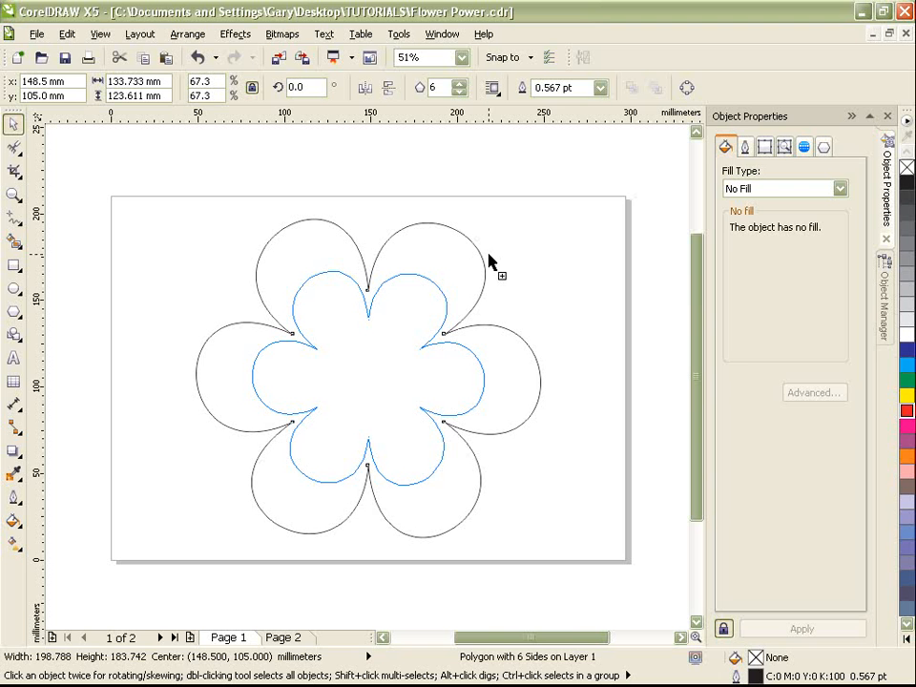
left_click_drag(489, 260, 503, 298)
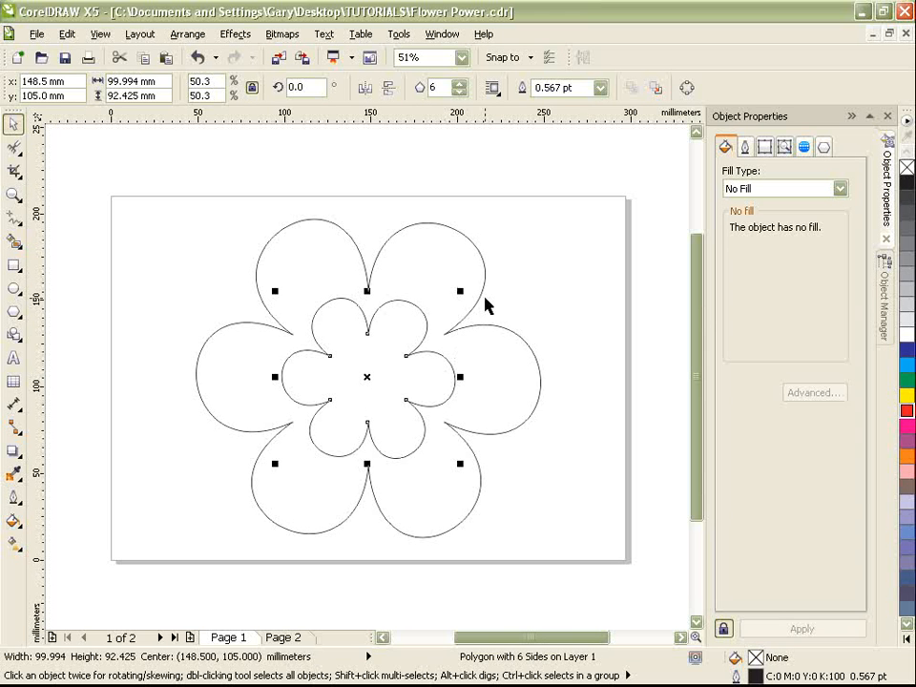
left_click(541, 295)
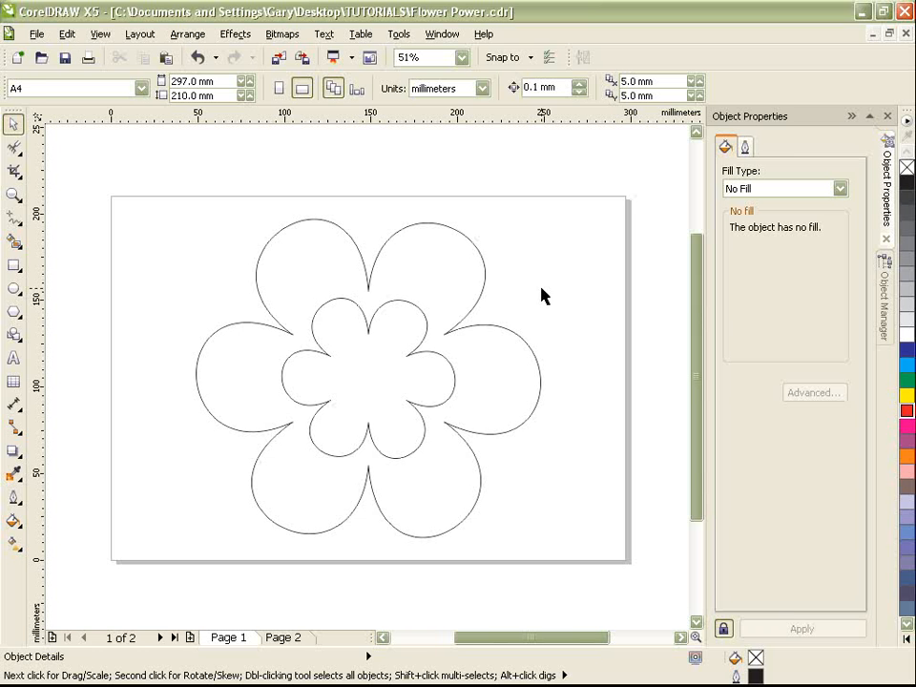
Make a third concentric flower from the smaller copy, about 61 mm wide and 56 mm high.
left_click(429, 381)
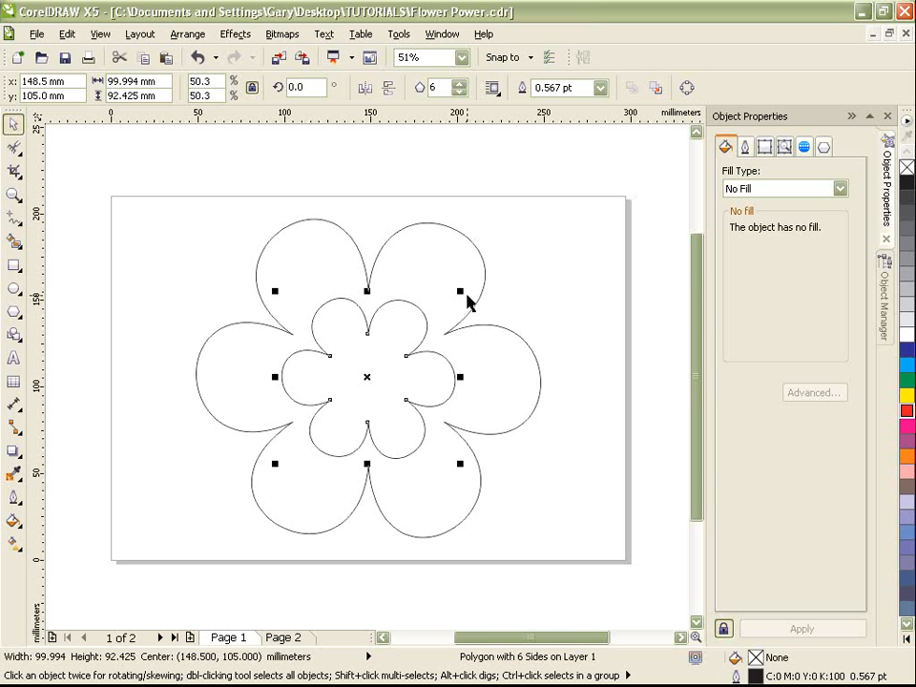
left_click_drag(459, 295, 433, 323)
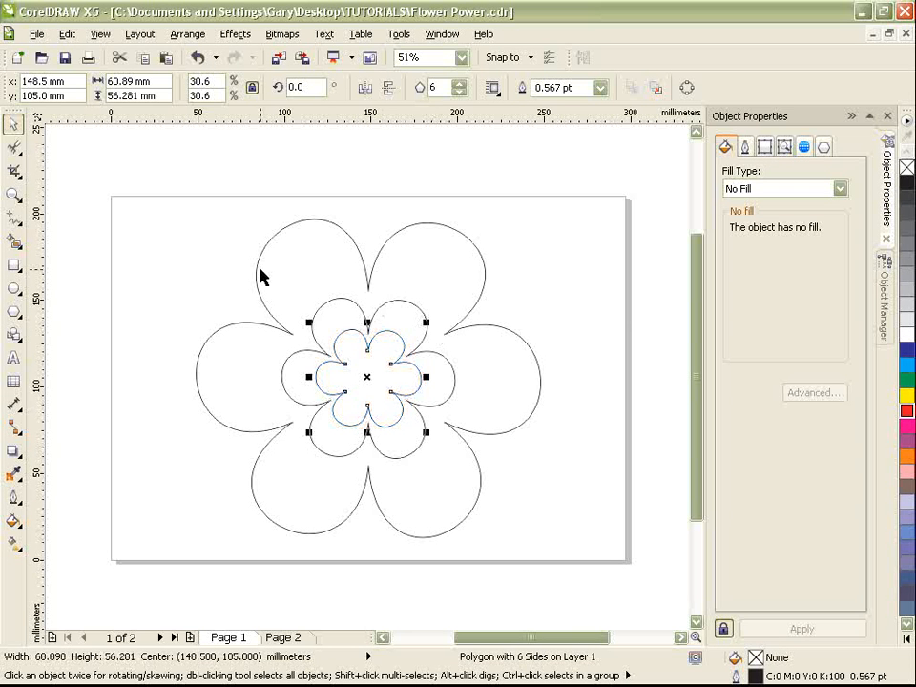
left_click(469, 303)
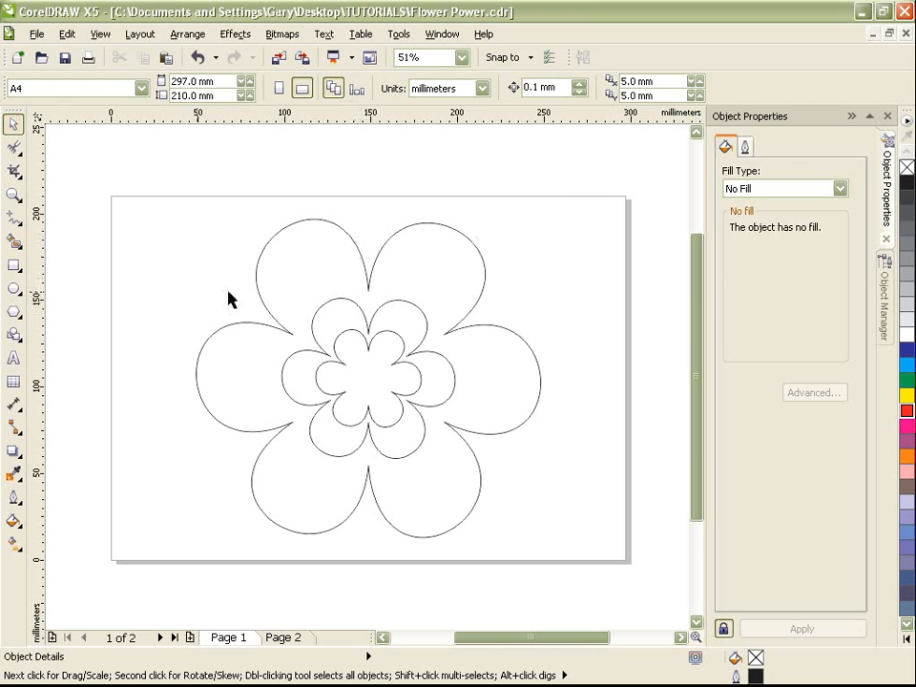
Fill the innermost and outermost flowers with magenta and the middle flower with cyan.
left_click(390, 322)
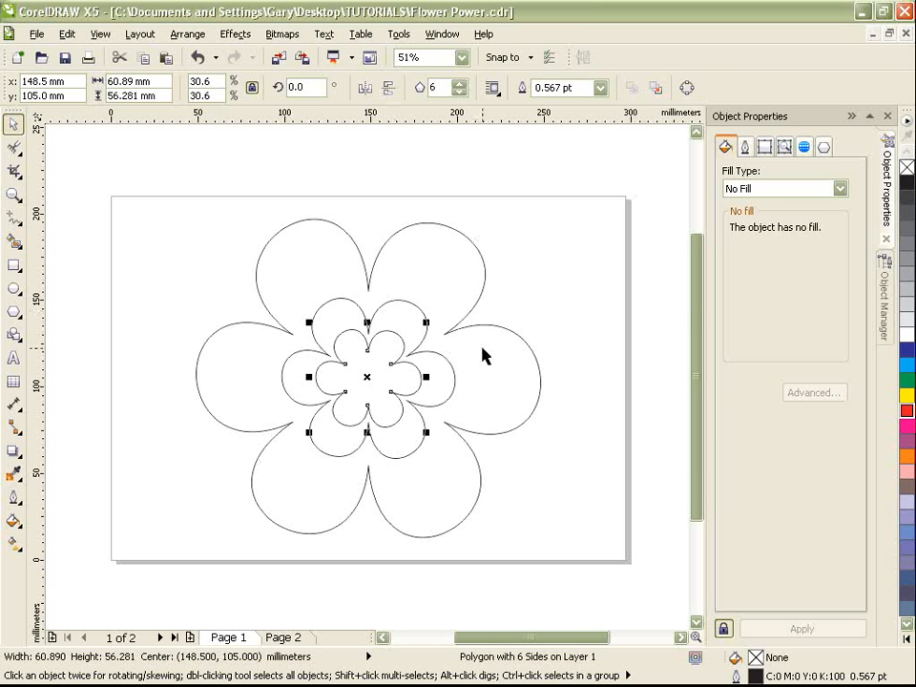
left_click(907, 426)
left_click(412, 321)
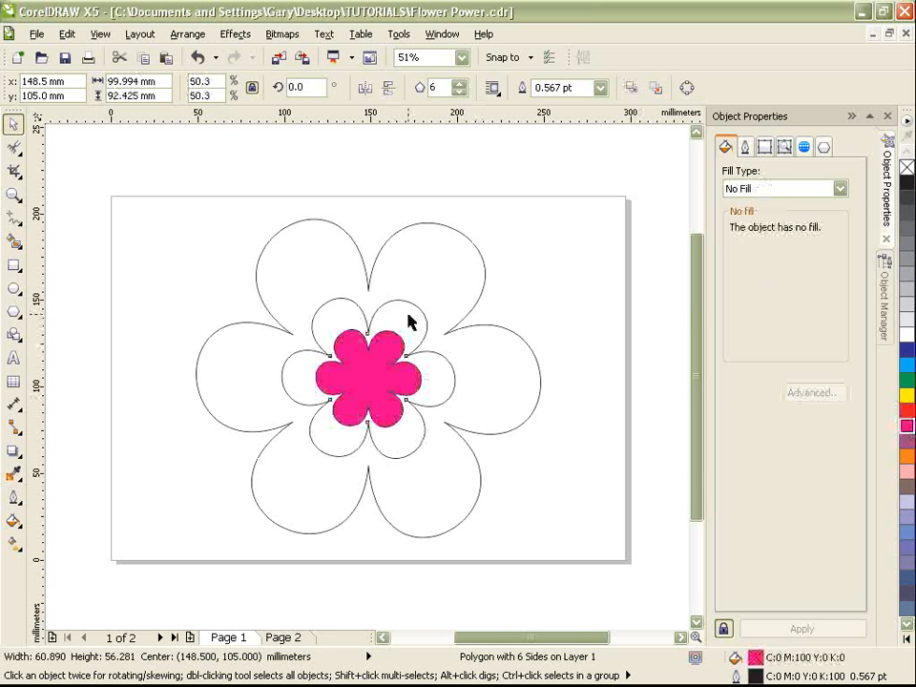
left_click(907, 366)
left_click(454, 255)
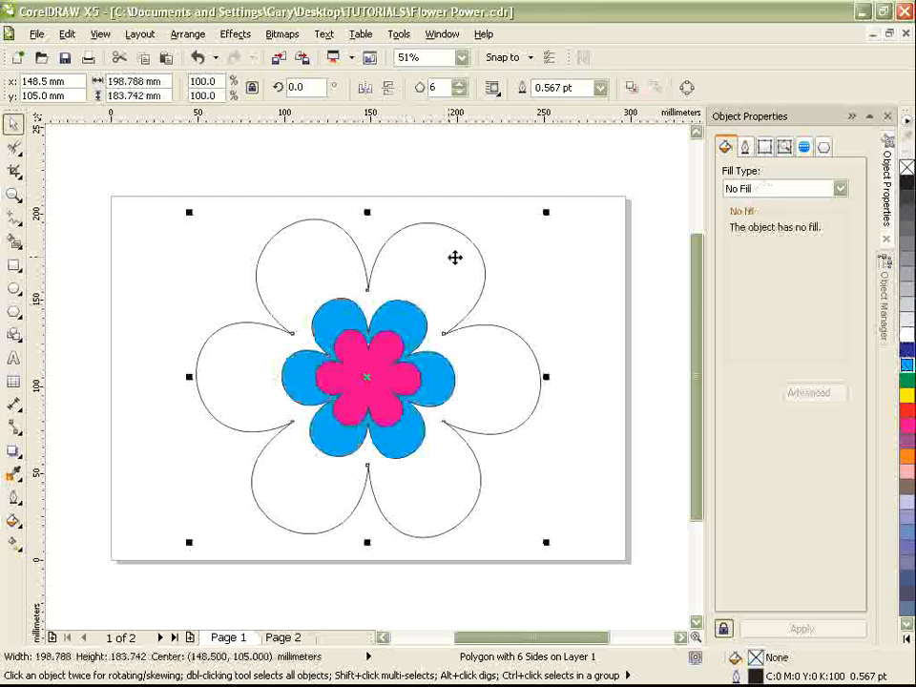
left_click(906, 426)
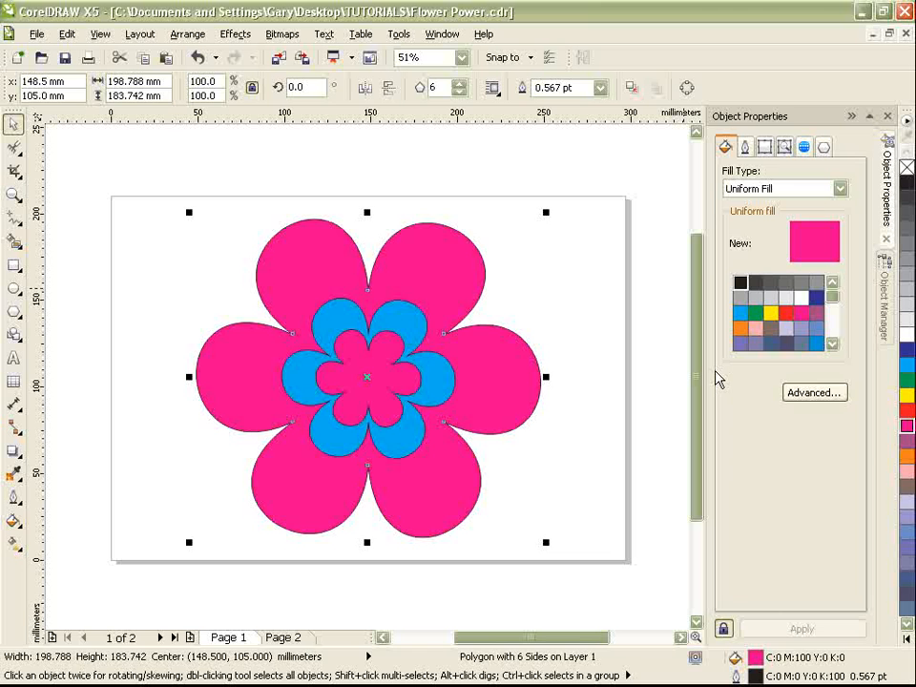
left_click(571, 311)
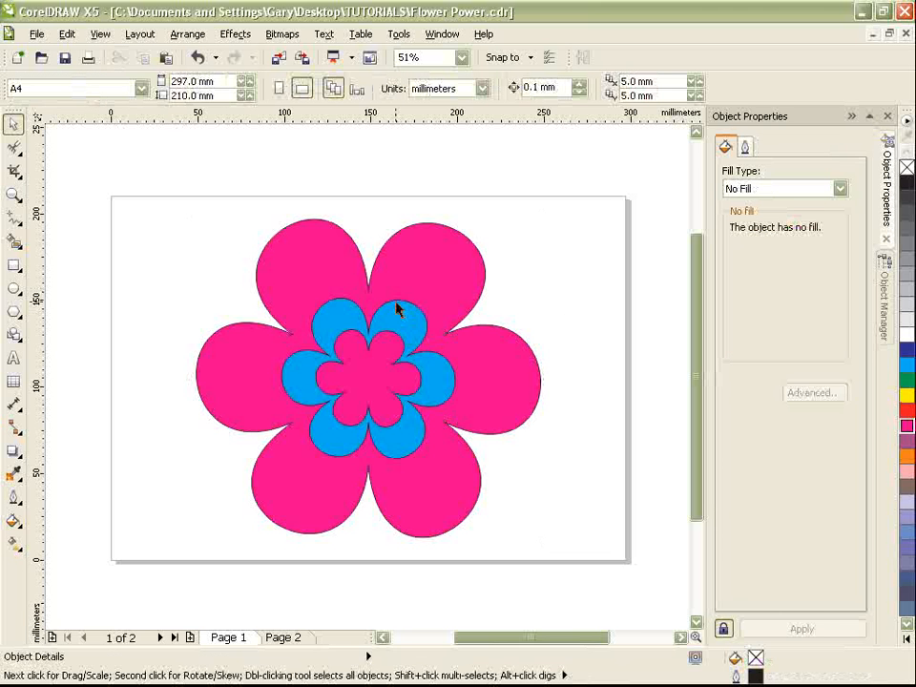
Draw a circle about 16 mm in diameter at the flower's centre and fill it with yellow.
left_click(13, 289)
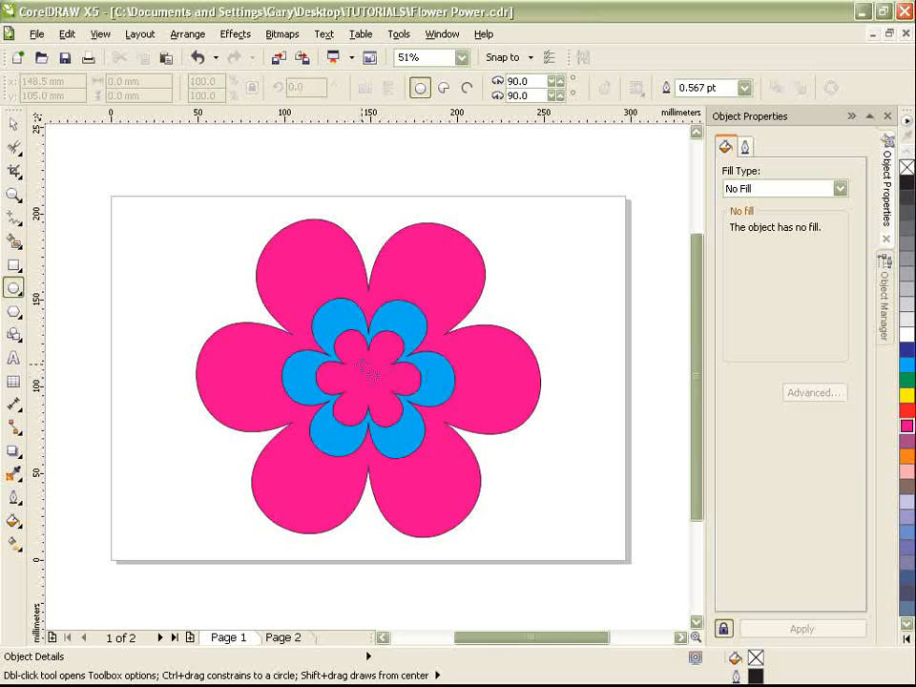
left_click_drag(355, 364, 382, 391)
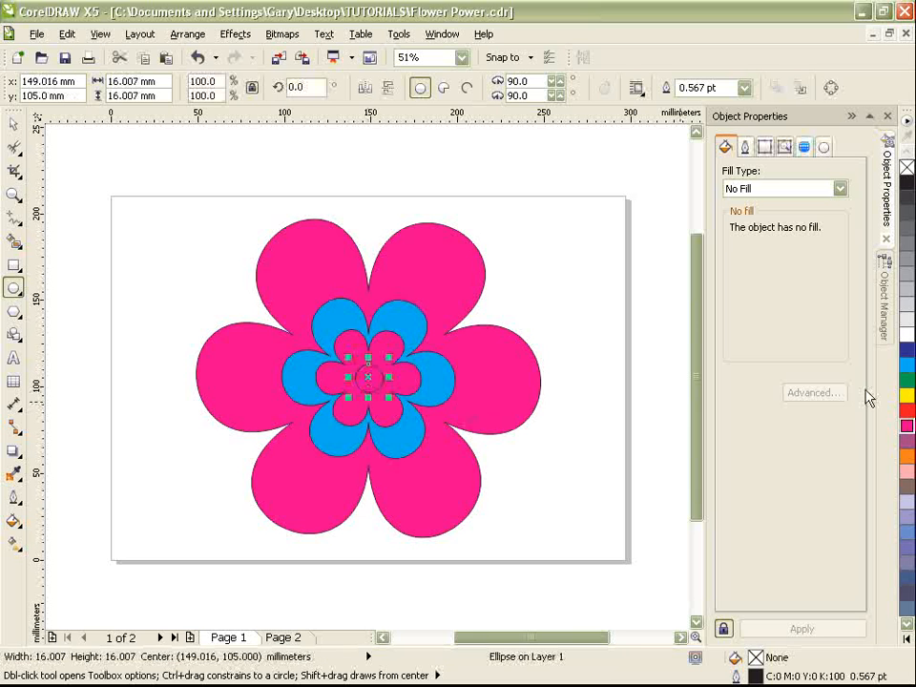
left_click(907, 396)
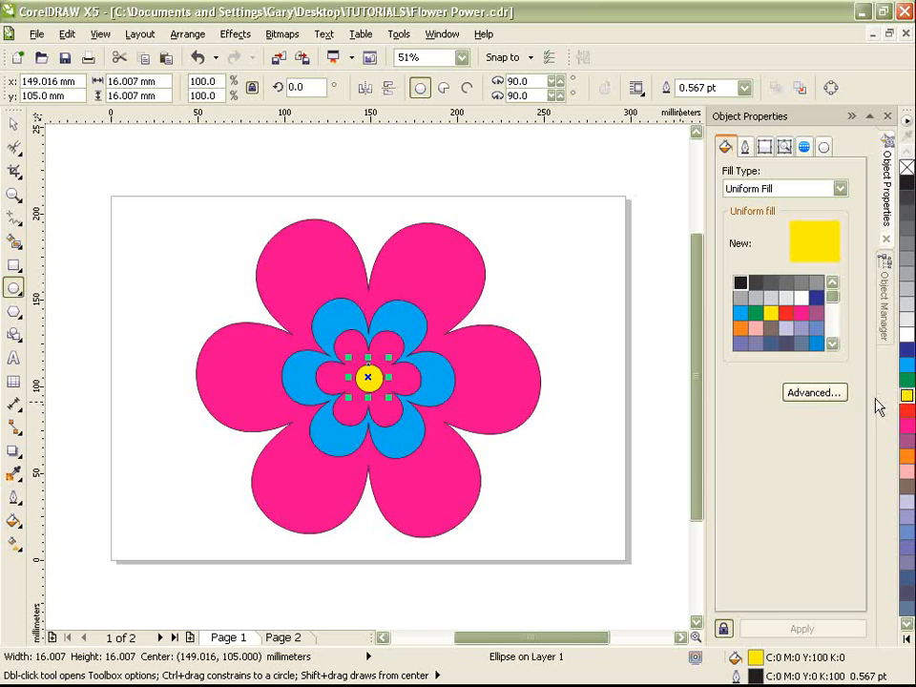
left_click(14, 124)
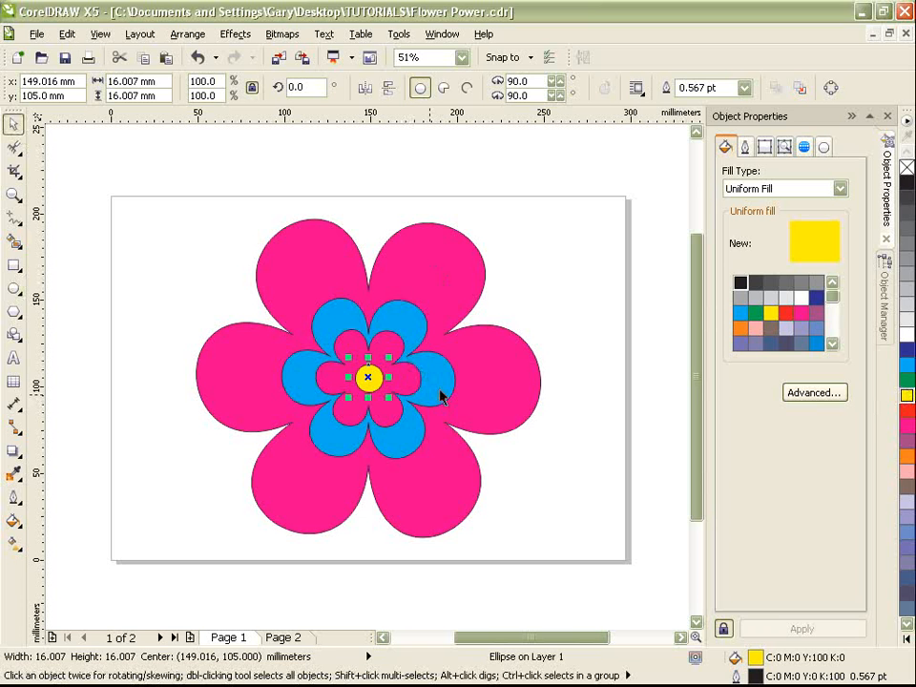
left_click(544, 272)
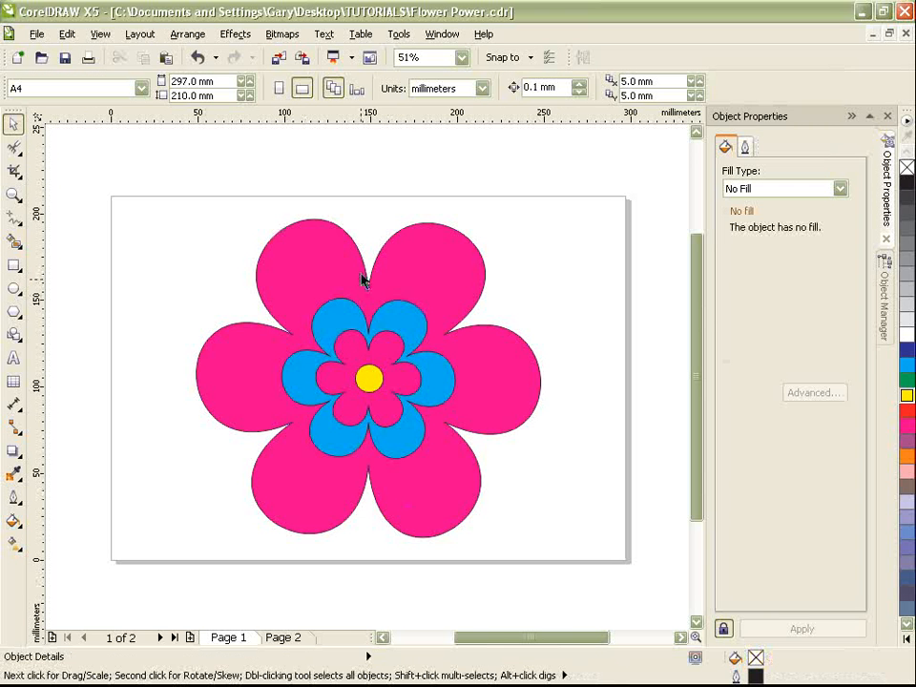
left_click_drag(139, 183, 597, 563)
left_click(573, 286)
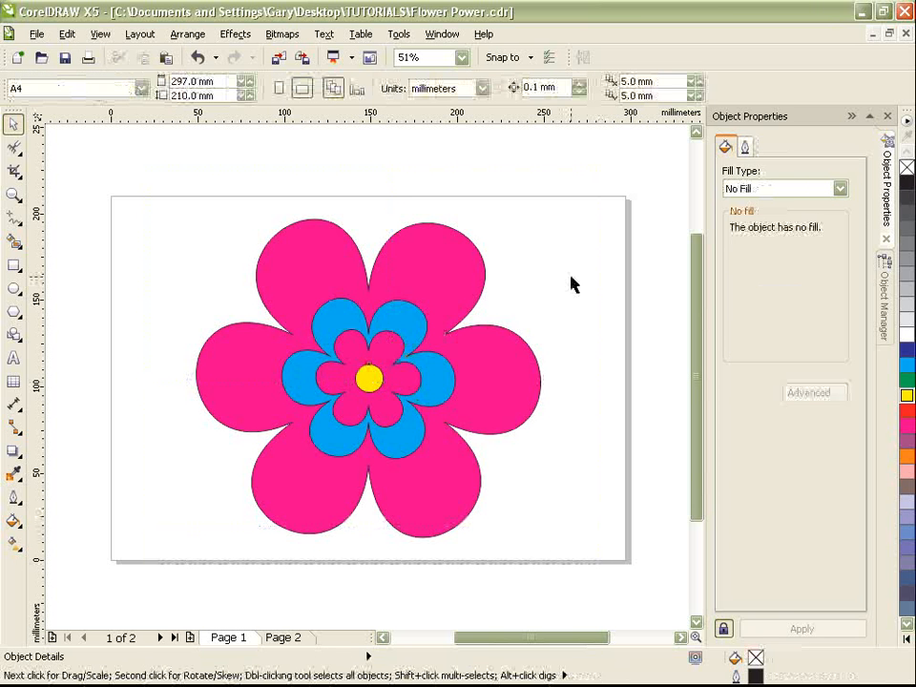
Remove the outlines from the yellow centre circle and the innermost magenta flower.
left_click(374, 371)
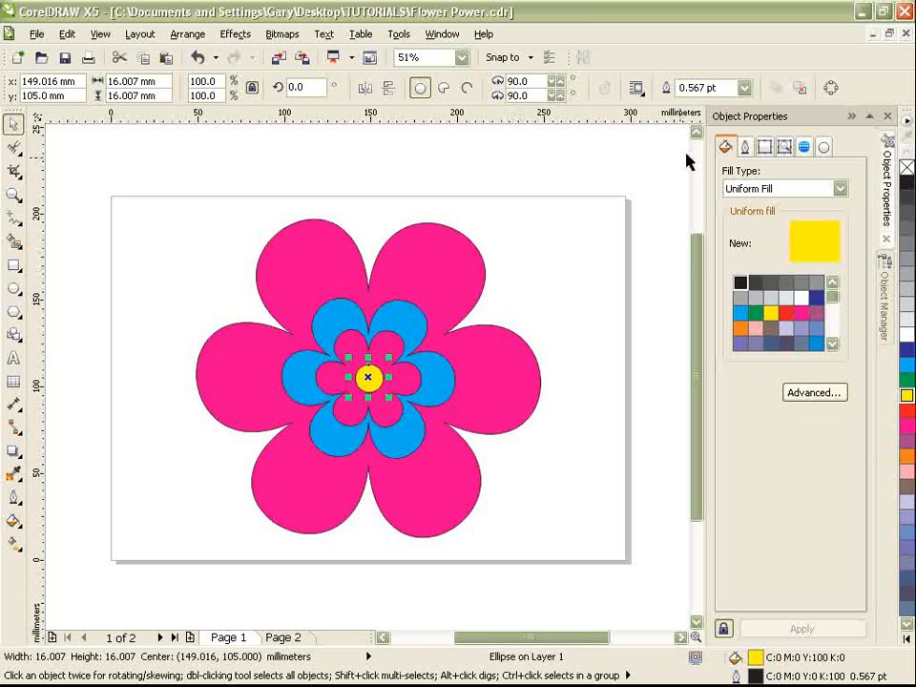
left_click(746, 88)
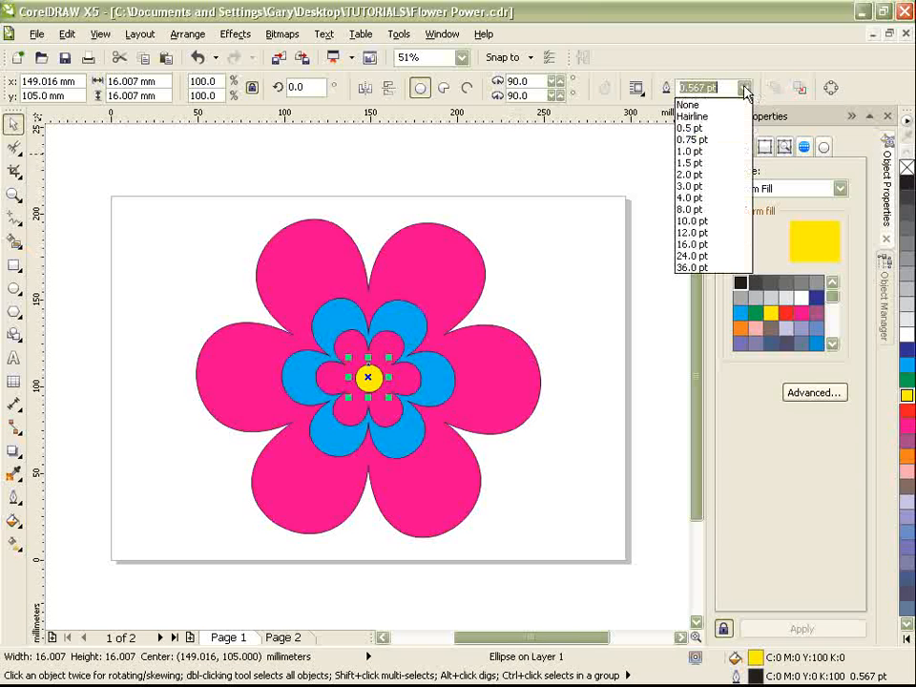
left_click(697, 102)
left_click(395, 352)
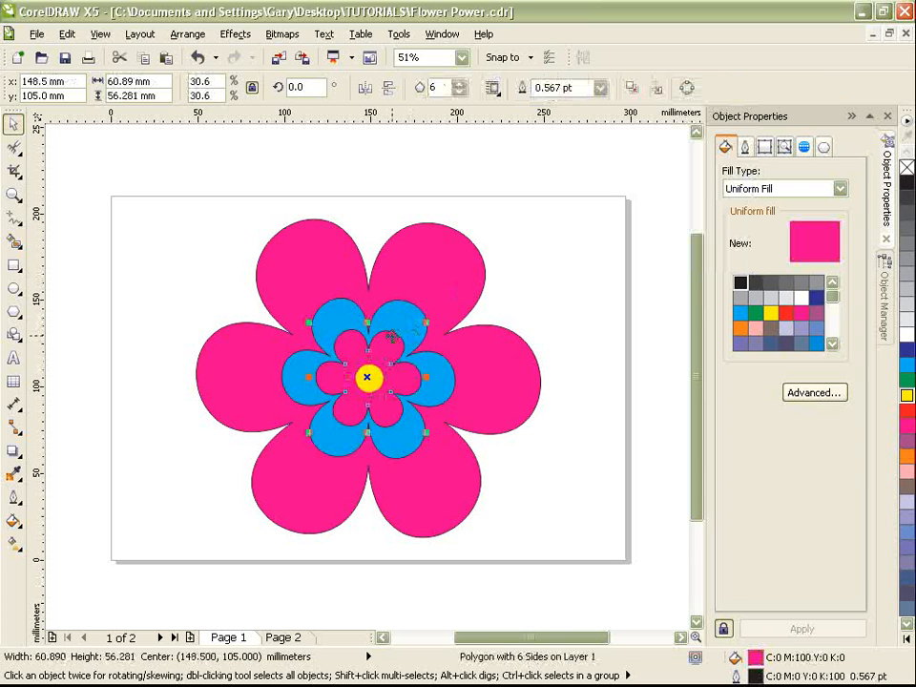
left_click(601, 88)
left_click(586, 102)
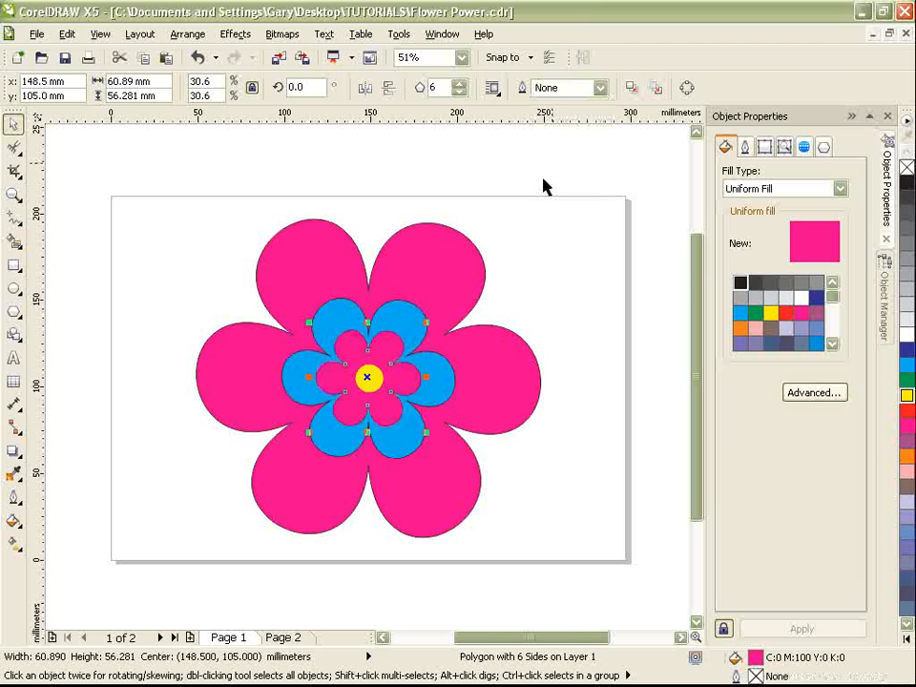
Remove the outlines from the cyan middle flower and the outermost magenta flower, and clear the selection.
left_click(403, 308)
left_click(600, 88)
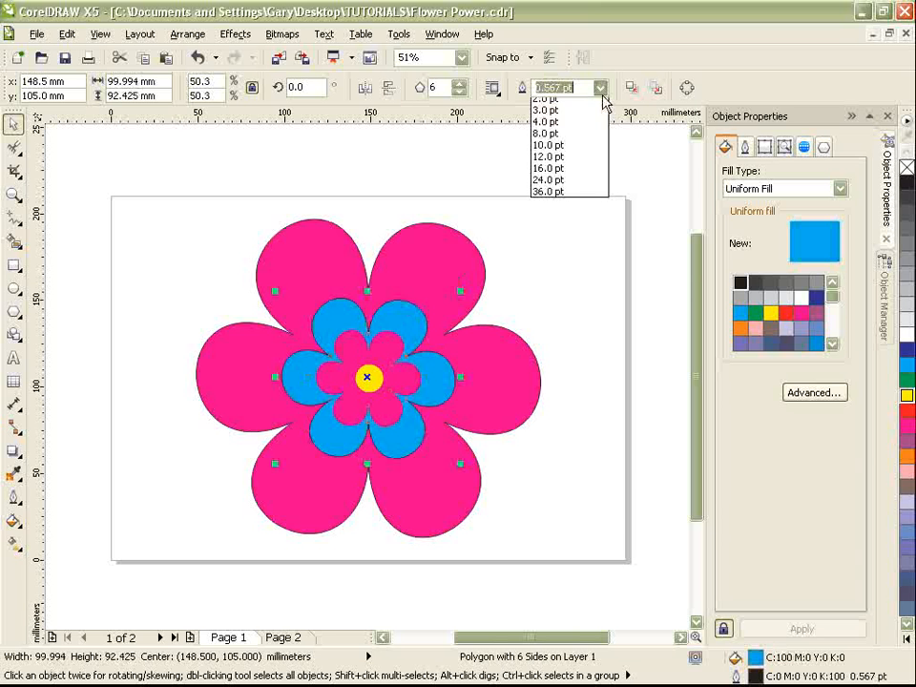
left_click(546, 105)
left_click(461, 242)
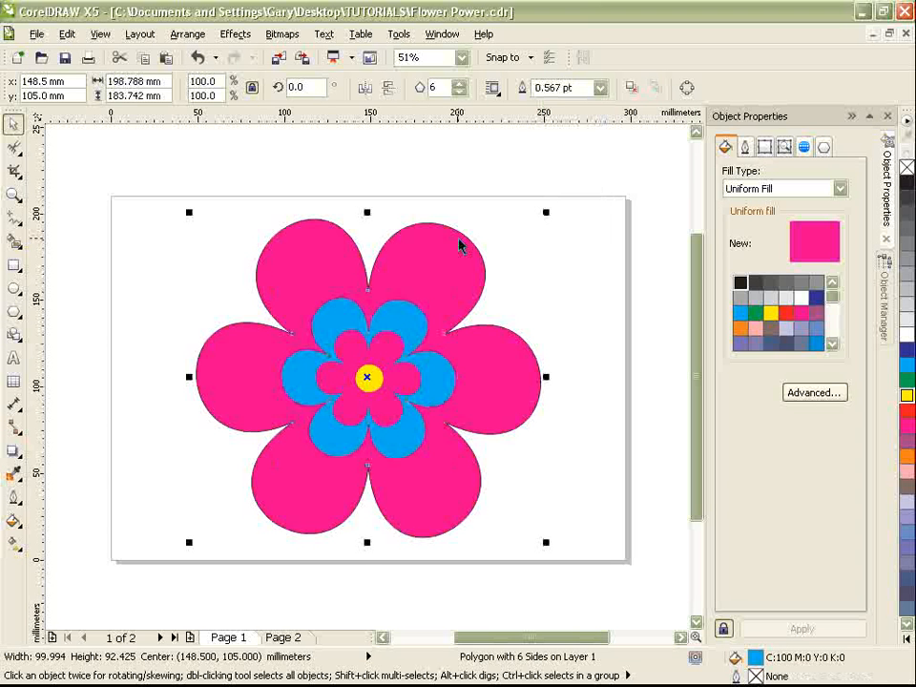
left_click(600, 87)
left_click(546, 102)
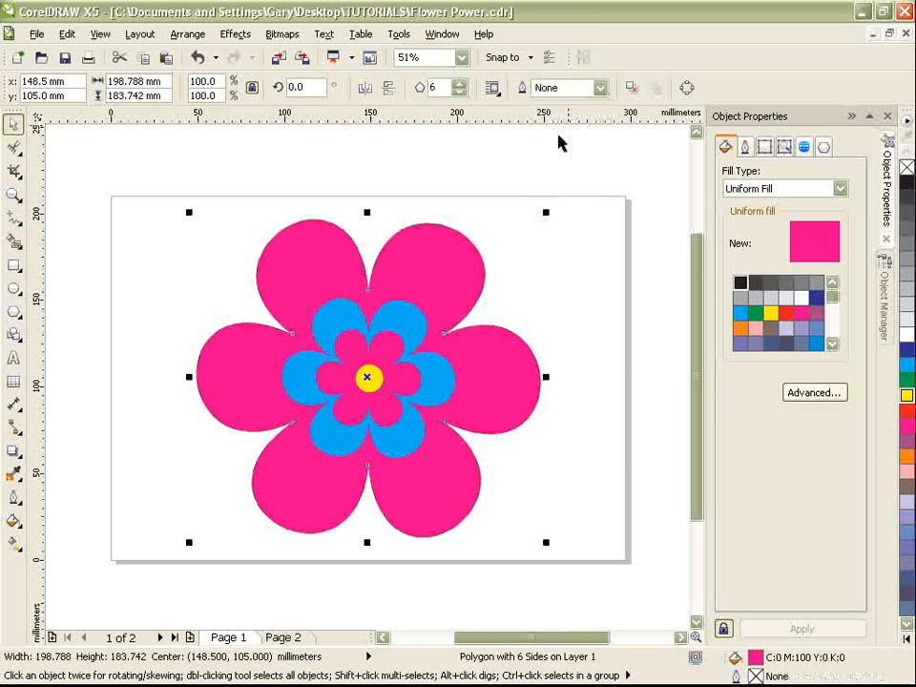
left_click(532, 180)
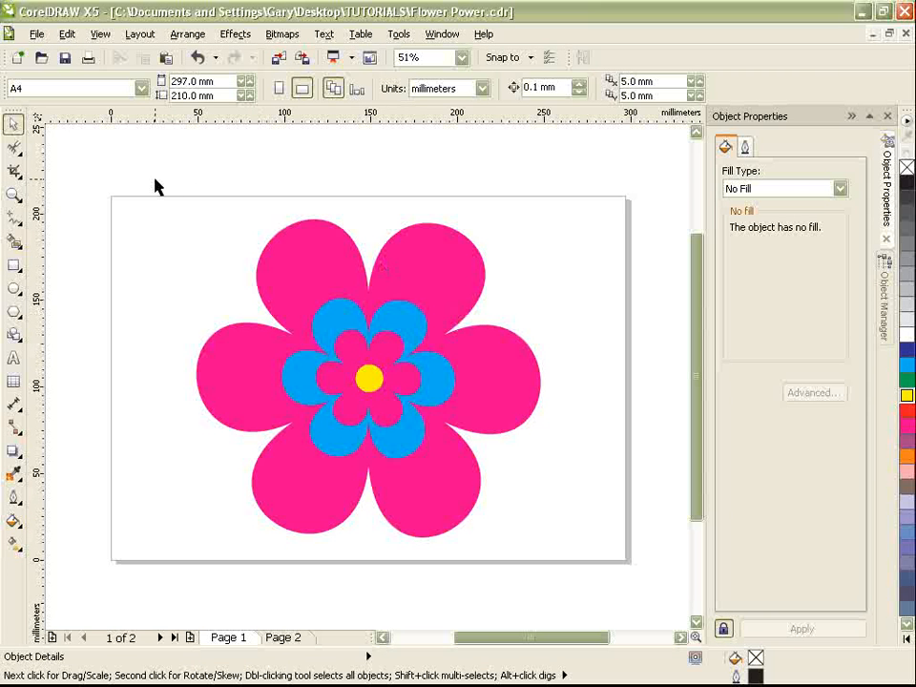
Group the three flower shapes and the yellow centre circle into one object.
left_click_drag(156, 181, 602, 598)
right_click(379, 384)
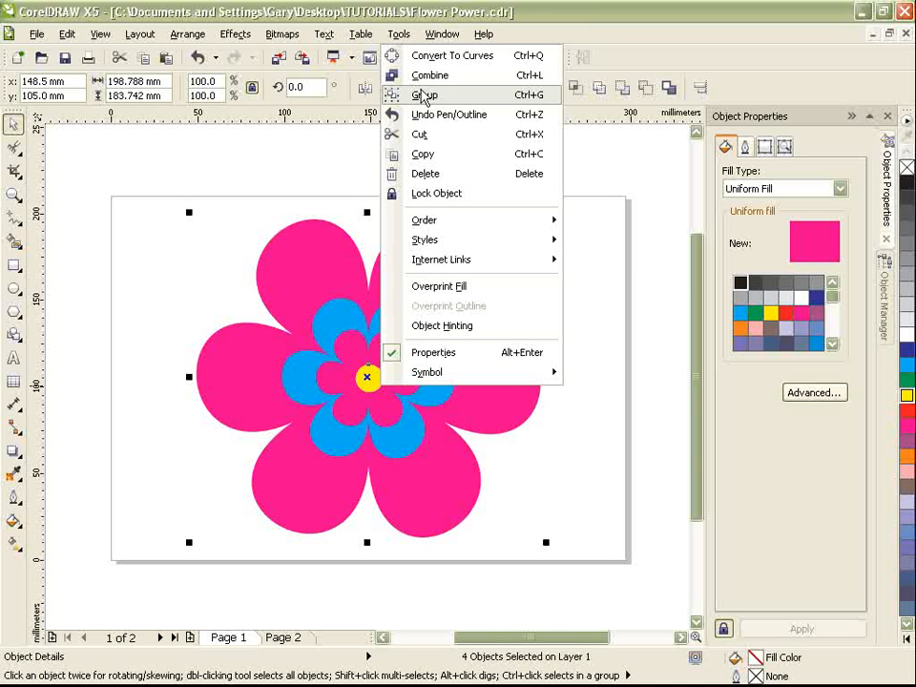
left_click(424, 96)
left_click(583, 282)
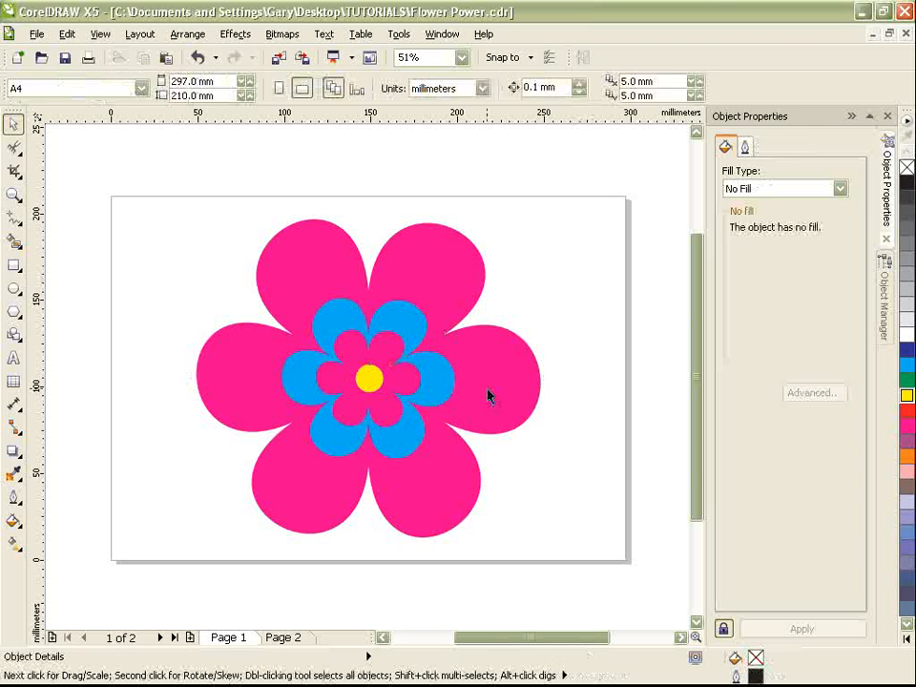
Scale the grouped flower to about 53%, roughly 105 mm wide and 97 mm high, and move it to the page's upper-left corner.
left_click(490, 395)
left_click_drag(544, 541, 384, 392)
left_click_drag(292, 286, 204, 262)
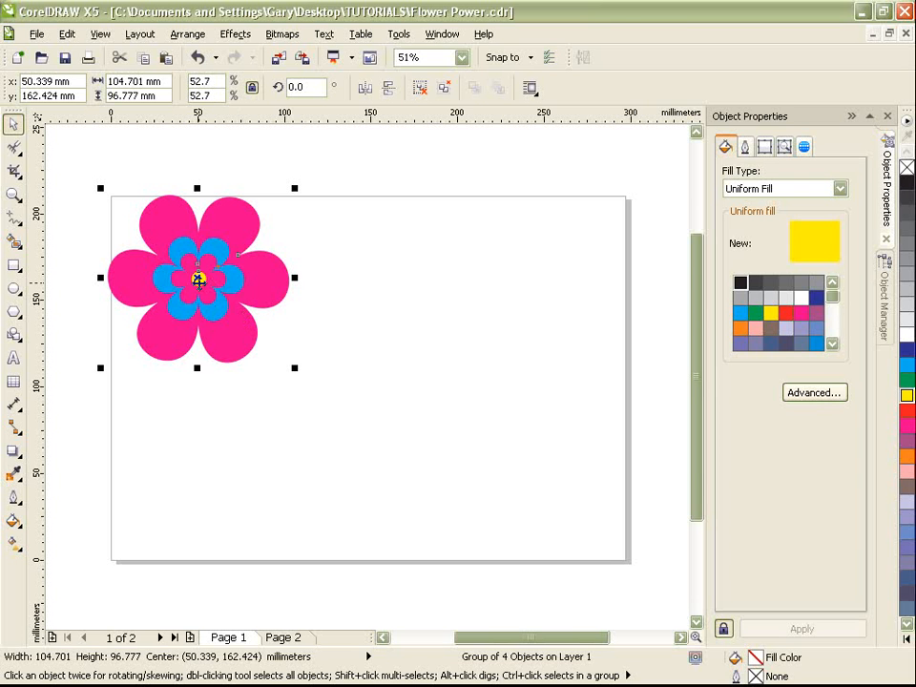
Scatter about 14 overlapping copies of the grouped flower across the page, letting some extend beyond its edges.
left_click_drag(197, 280, 540, 566)
key("space")
key("space")
key("space")
key("space")
key("space")
key("space")
key("space")
key("space")
key("space")
key("space")
key("space")
key("space")
key("space")
left_click_drag(420, 417, 342, 311)
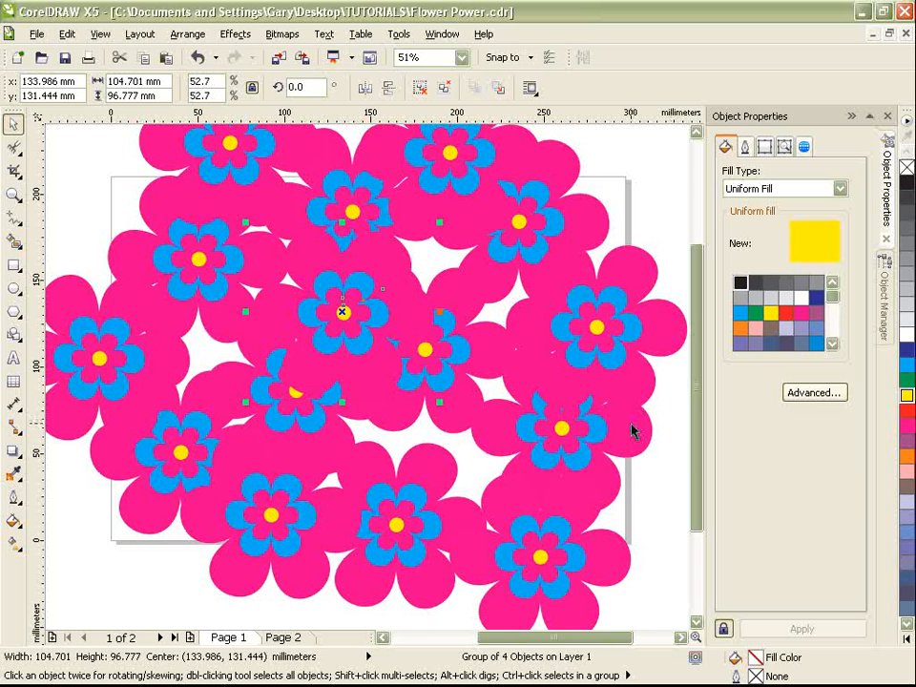
Move the flower overlapping its neighbours in the middle of the pattern to the page's lower-left corner, centred about 27 mm below the page edge.
scroll(410, 344, "down", 2)
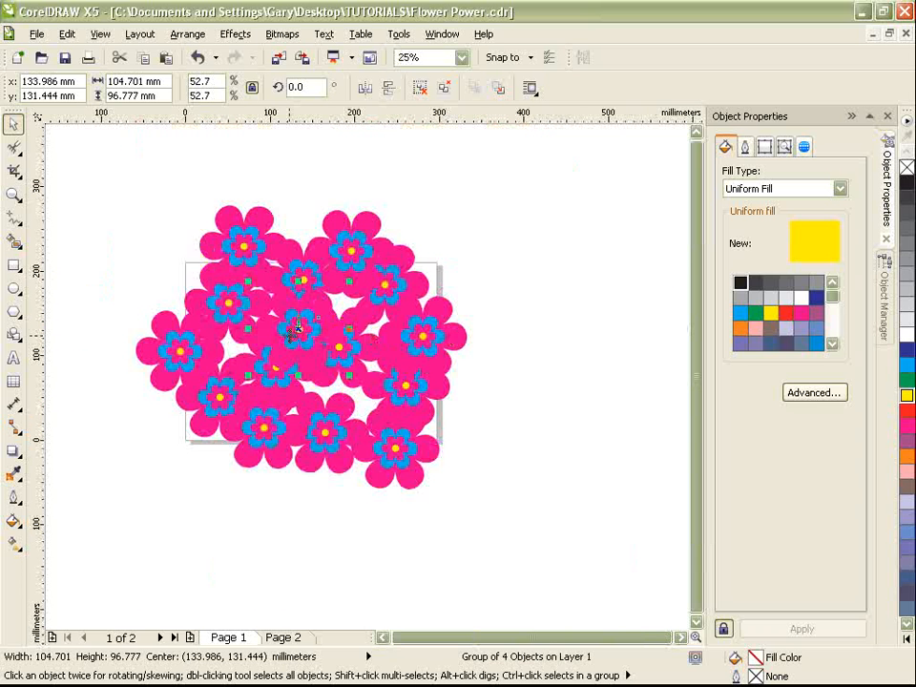
left_click_drag(297, 326, 191, 462)
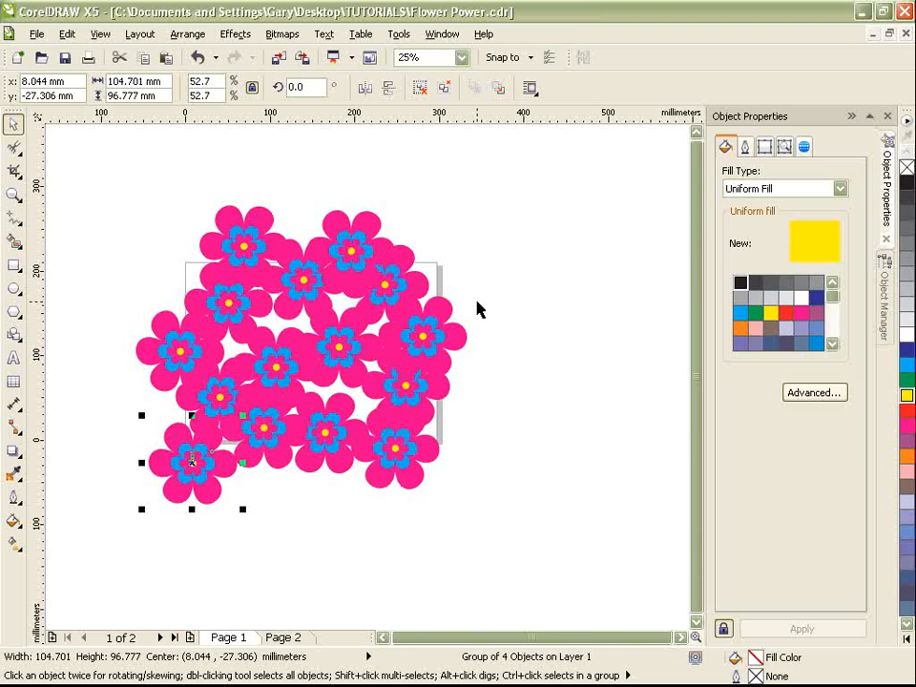
scroll(477, 308, "up", 2)
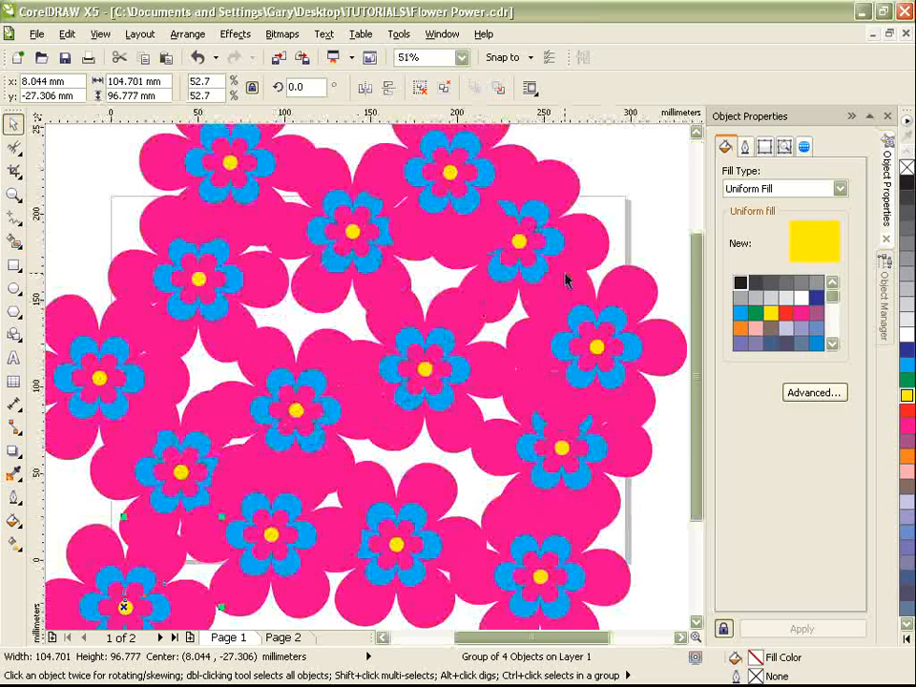